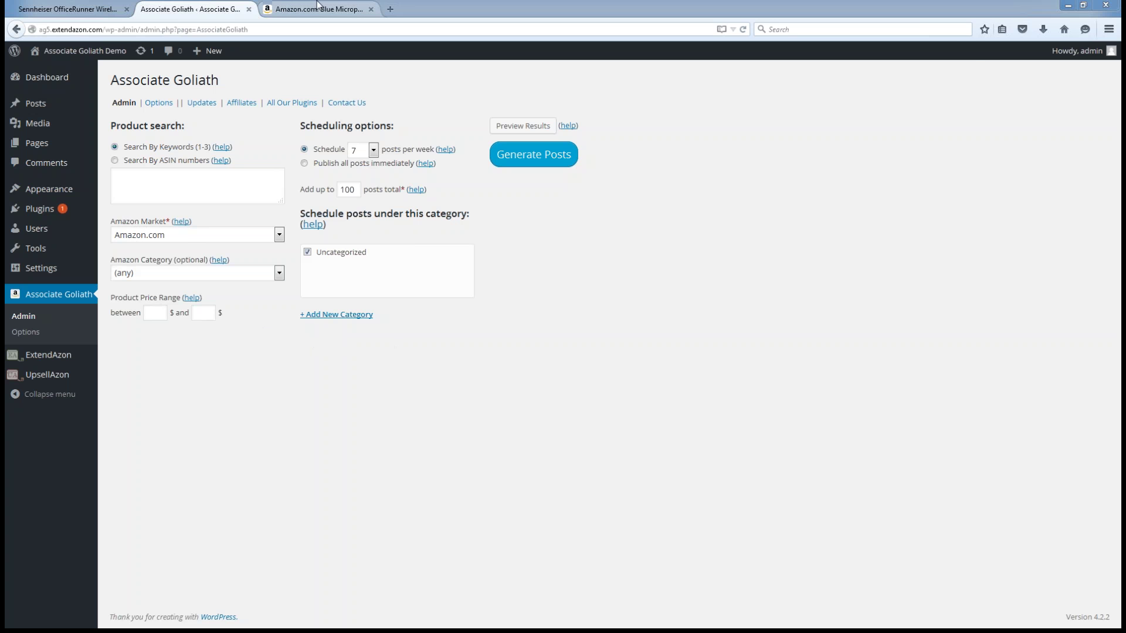
Step: Copy the Blue Yeti ASIN B002VA464S from the Amazon product page's address bar
click(290, 9)
click(173, 29)
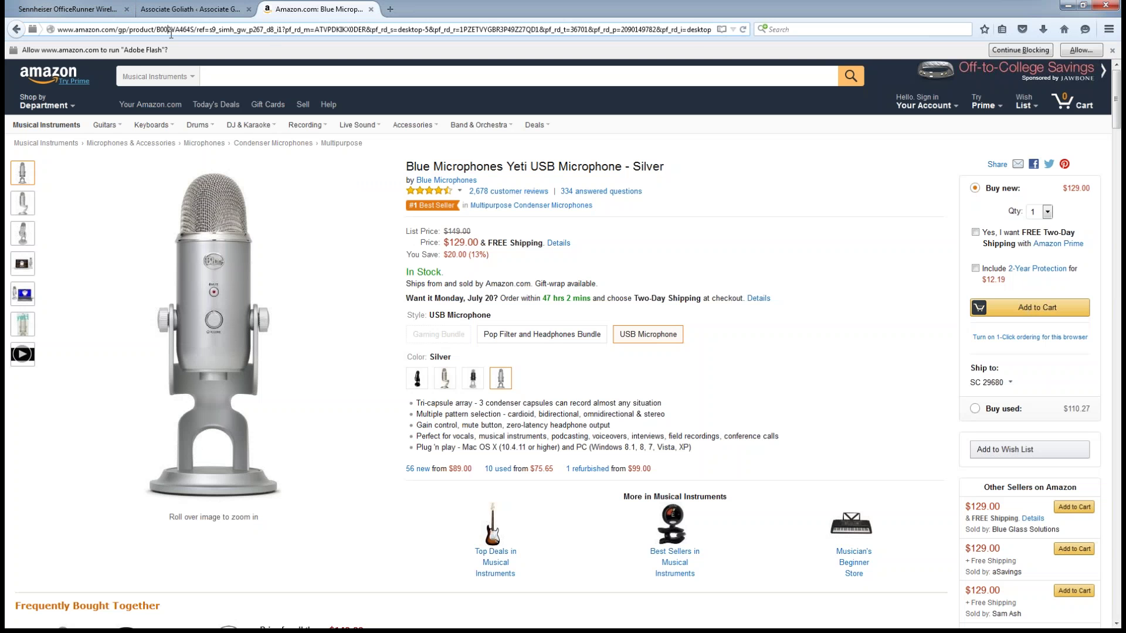
double_click(174, 29)
click(161, 30)
drag(156, 30, 194, 31)
click(159, 31)
double_click(172, 31)
right_click(183, 31)
click(211, 69)
Step: Paste ASIN B002VA464S into Associate Goliath, search by ASIN numbers, and publish all posts immediately
click(180, 10)
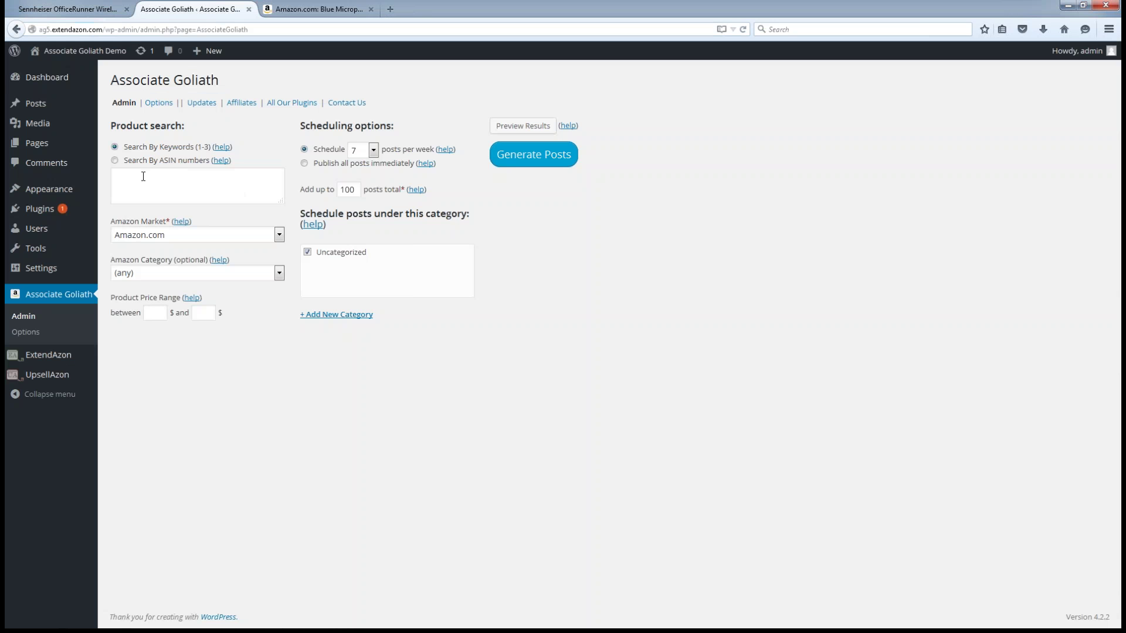
click(133, 178)
right_click(133, 180)
click(161, 232)
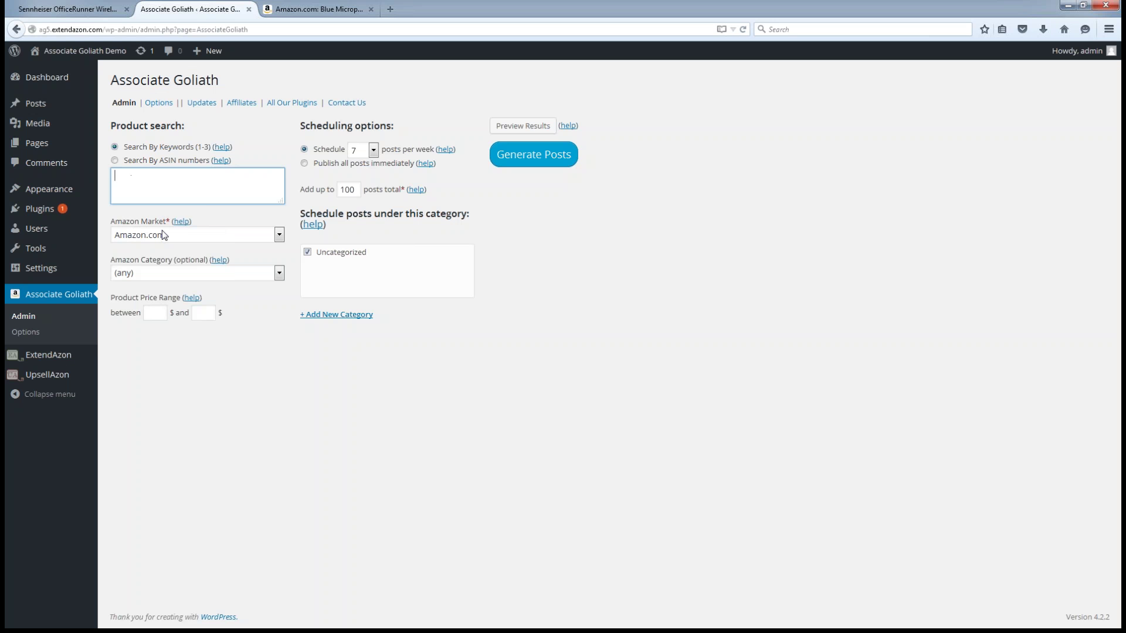
click(115, 161)
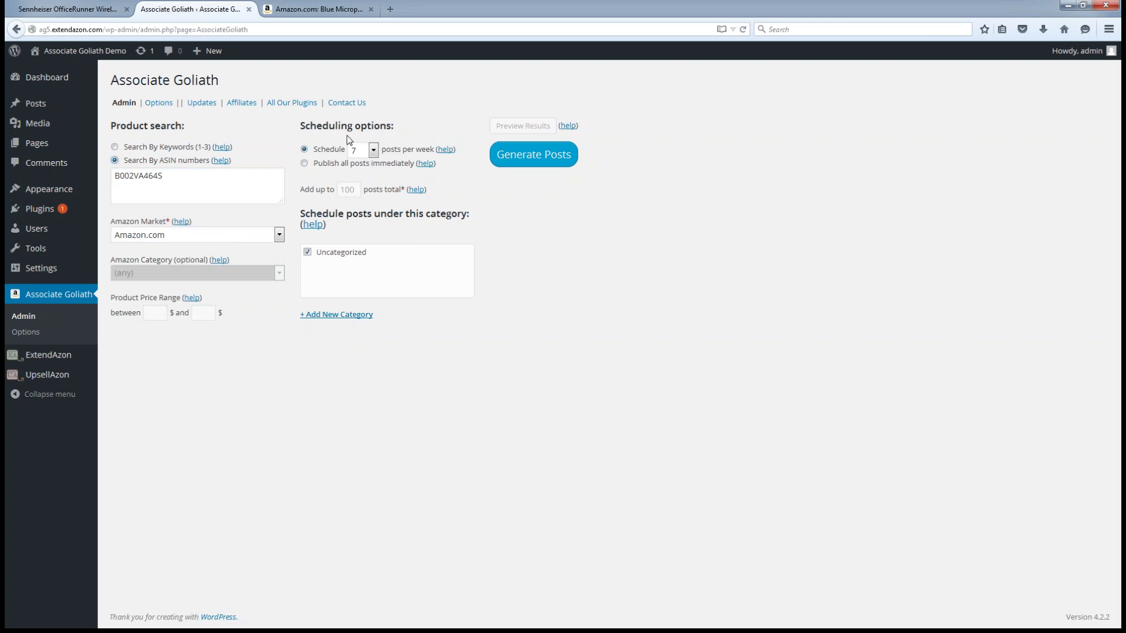
click(304, 163)
Step: Switch product search back to keywords and clear the ASIN from the search box
click(115, 150)
double_click(176, 178)
mouse_move(69, 194)
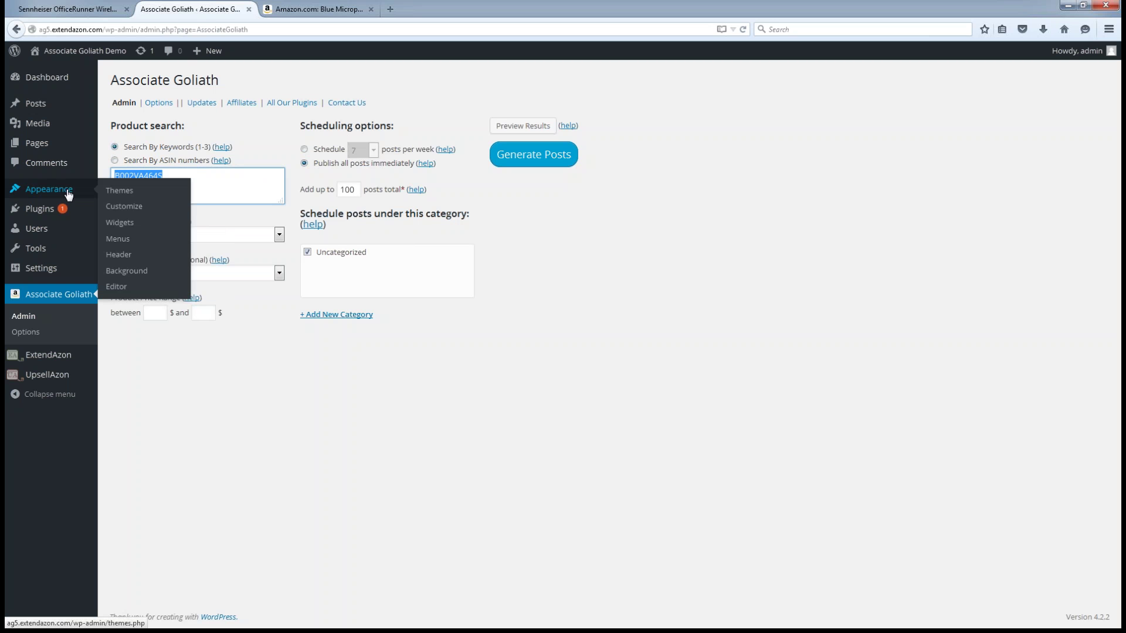
key(BackSpace)
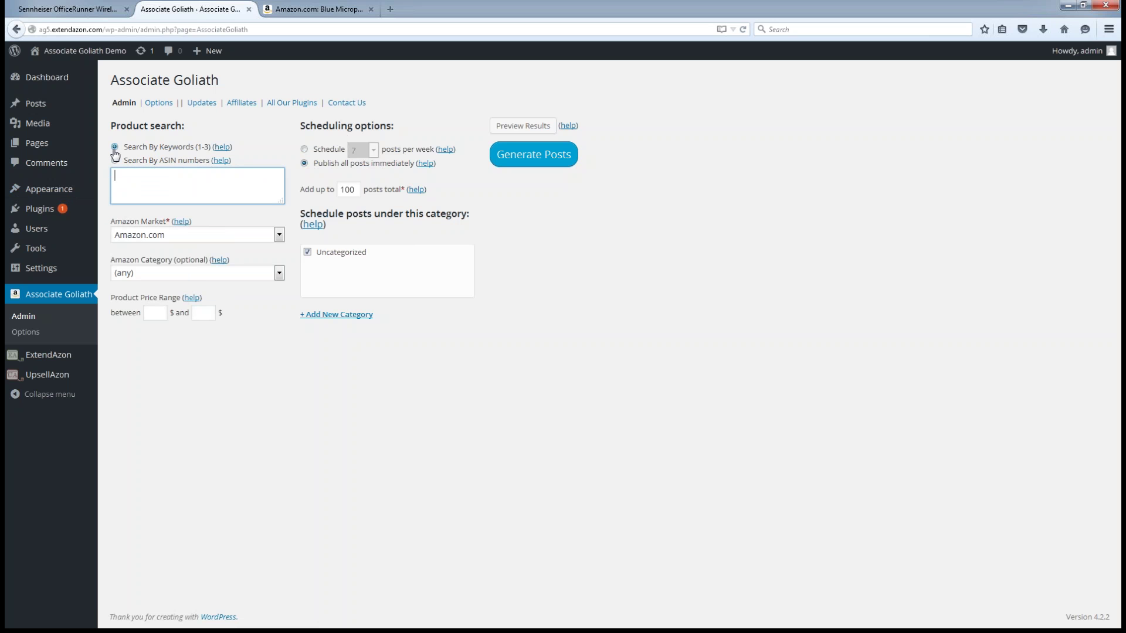
Step: Preview results for 'sennheiser officerunner' and open the OfficeRunner headset's Amazon link in a new tab
text(sennheiser officerunner)
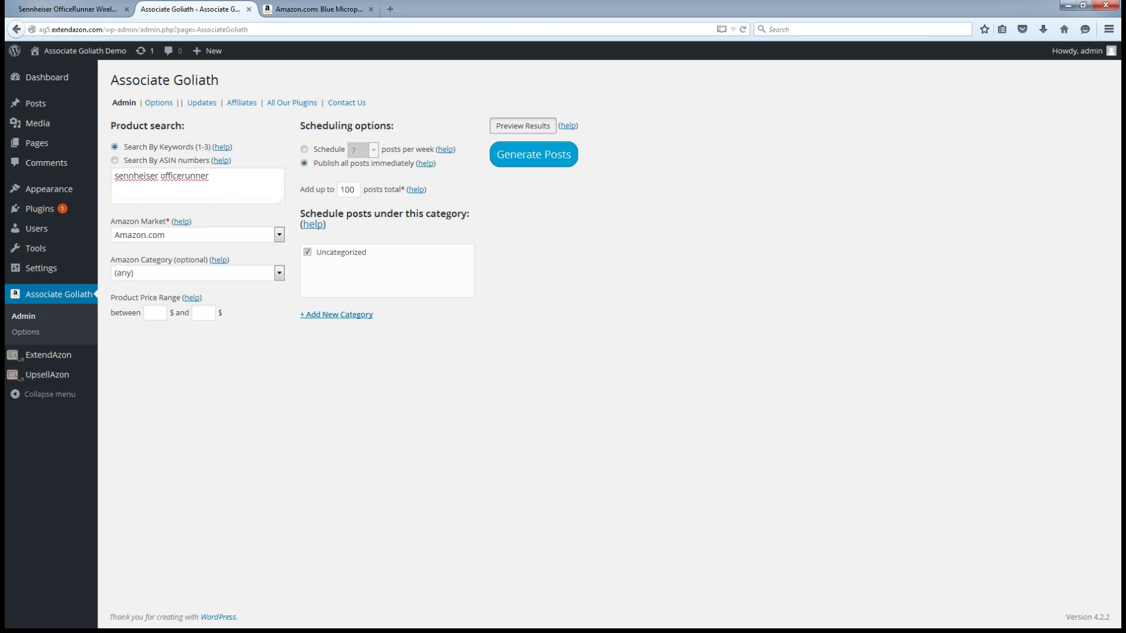
click(516, 127)
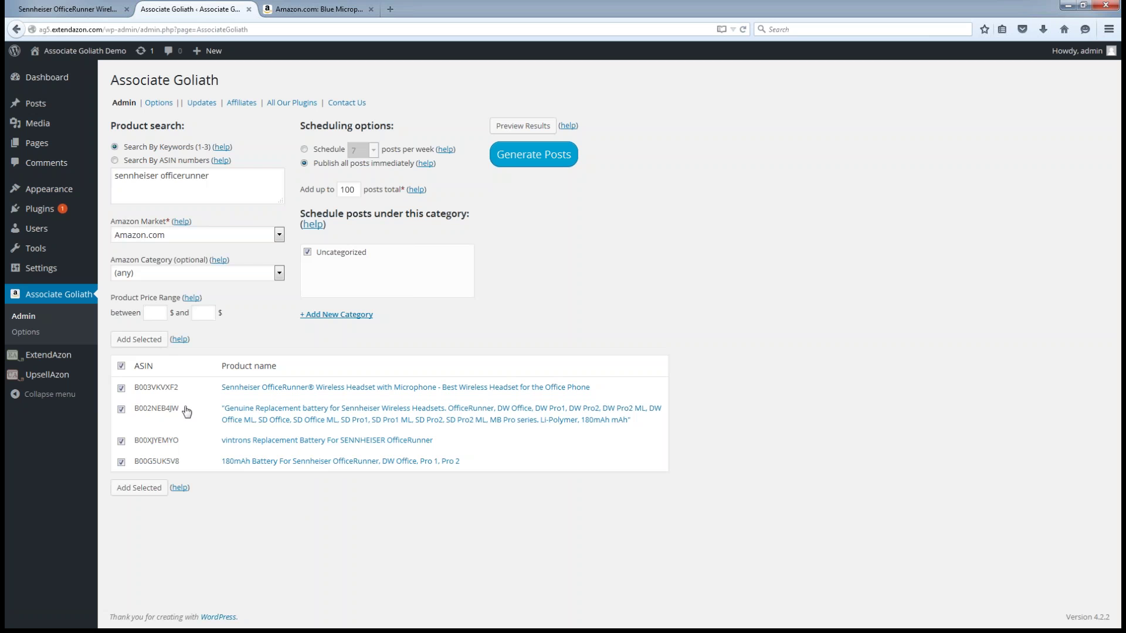
right_click(238, 389)
click(271, 394)
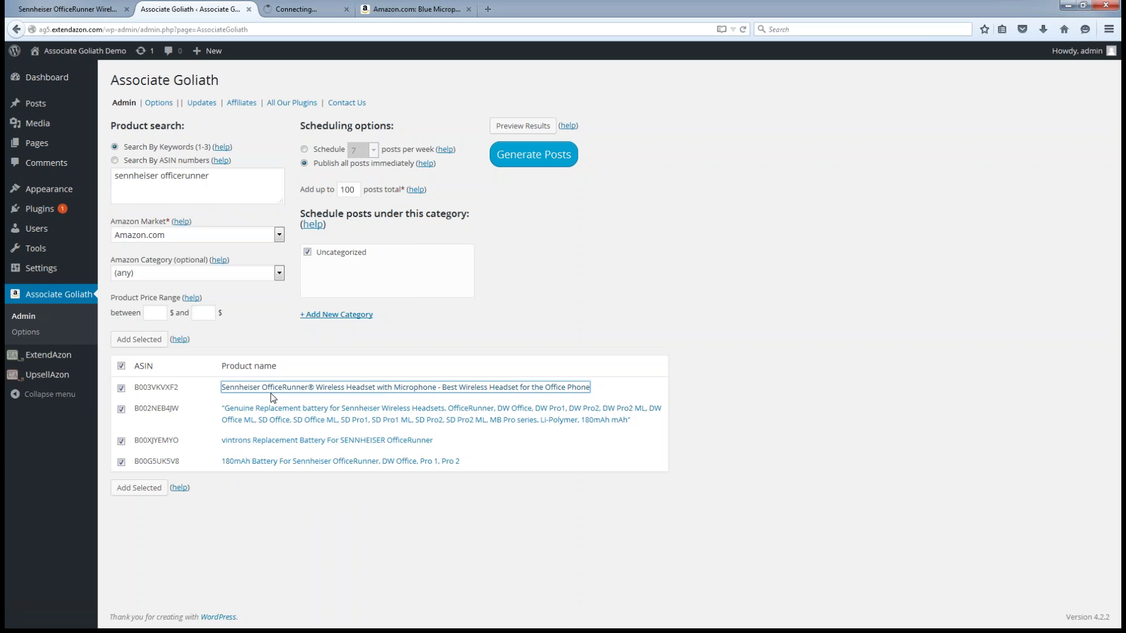
Step: Check the headset's Amazon page, then untick all four result checkboxes in Associate Goliath
click(281, 7)
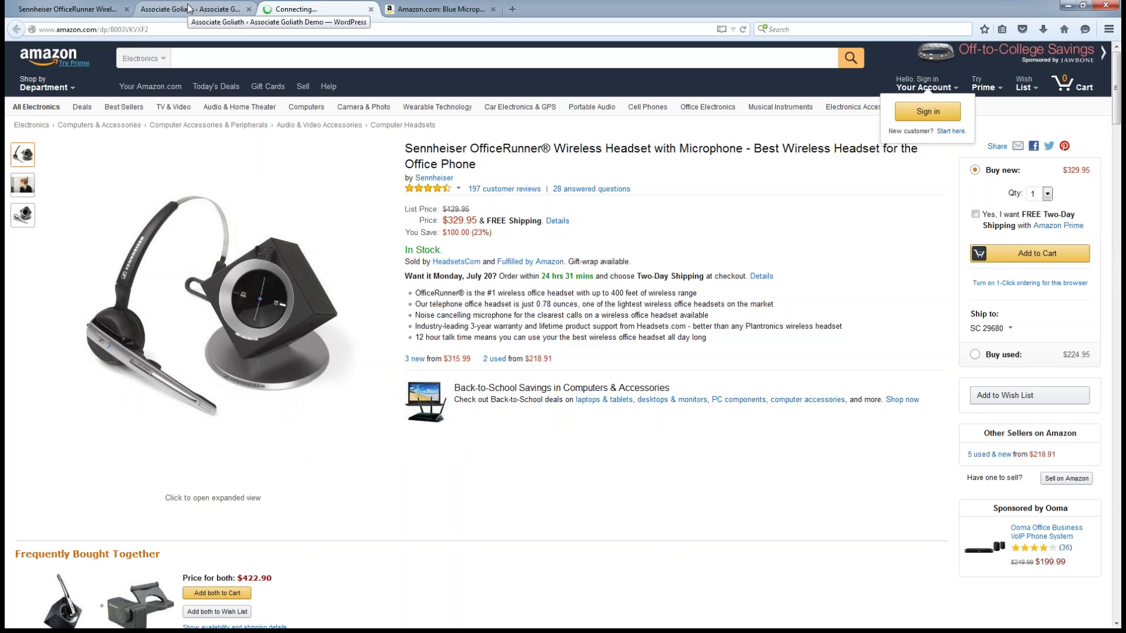
click(189, 8)
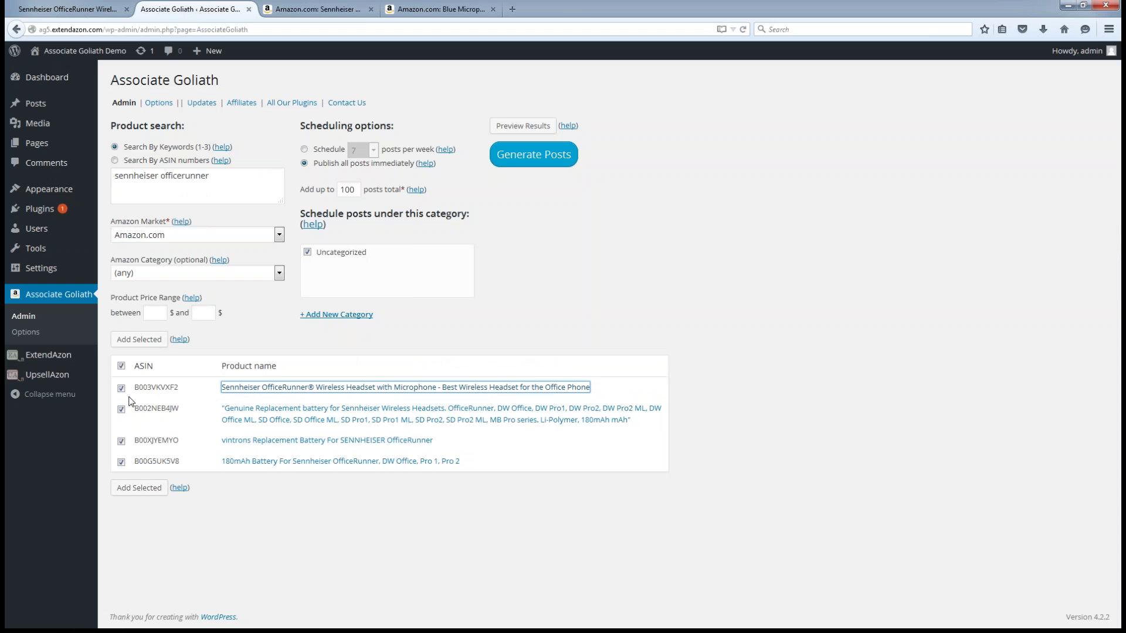
click(121, 366)
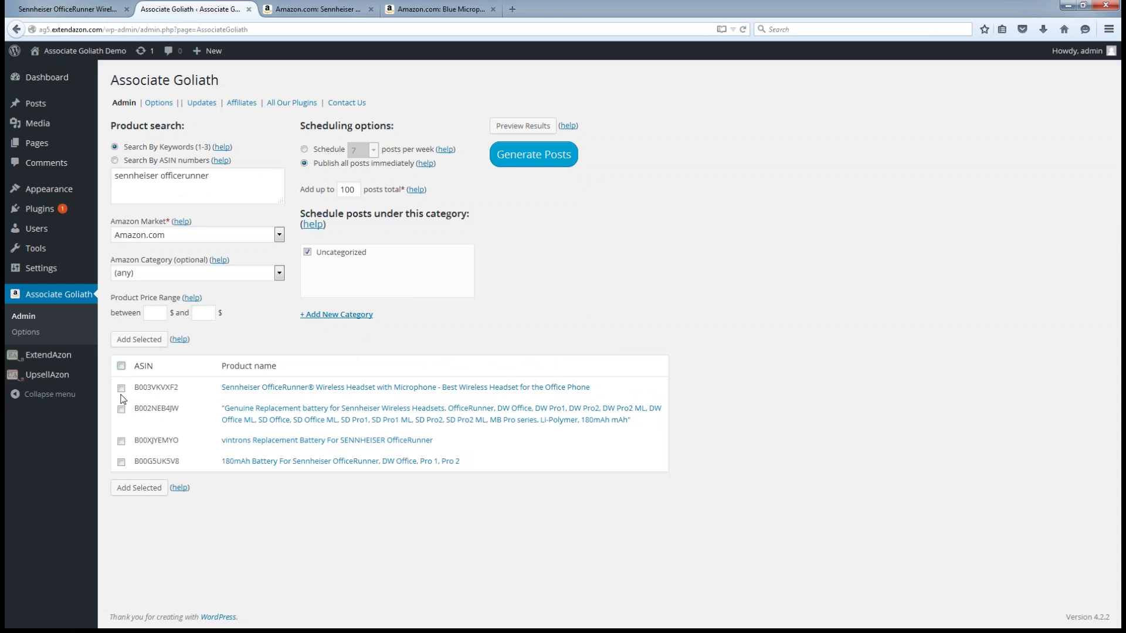
Step: Tick the Sennheiser OfficeRunner Wireless Headset (B003VKVXF2) row in the results table
click(120, 387)
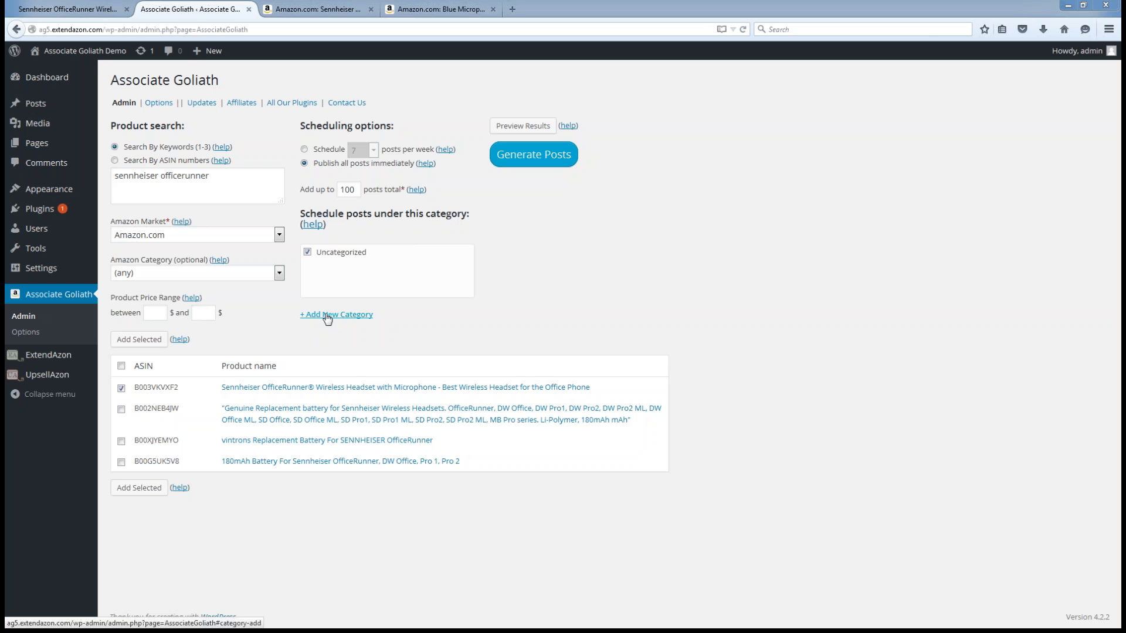
Step: Add a new 'Microphones' post category and untick Uncategorized, leaving only Microphones checked
click(322, 317)
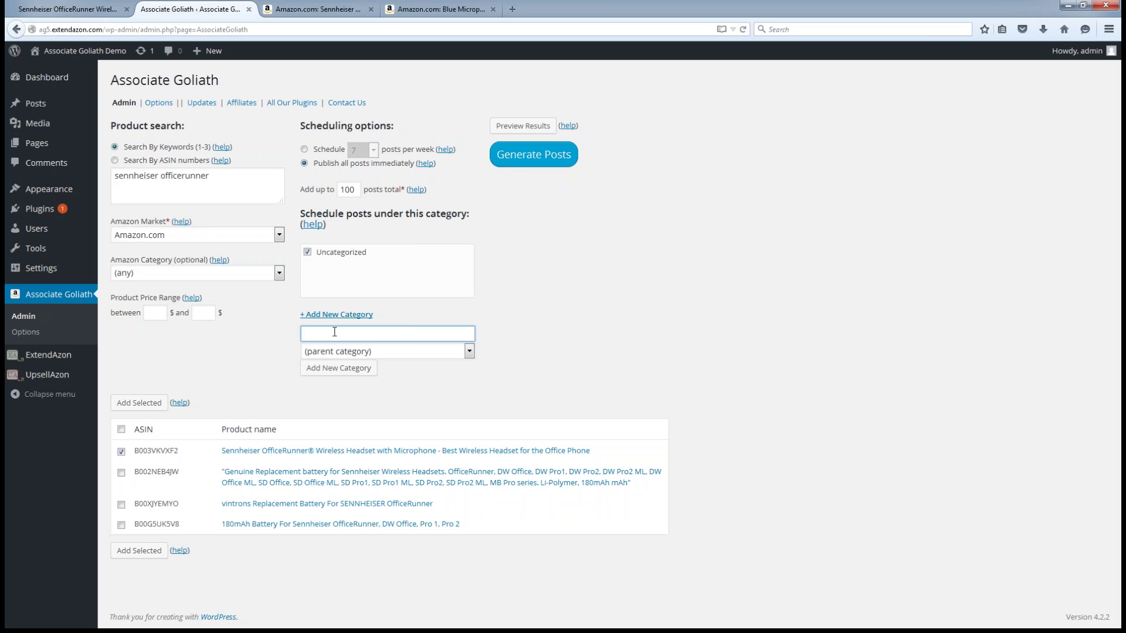
text(Microphones)
click(315, 370)
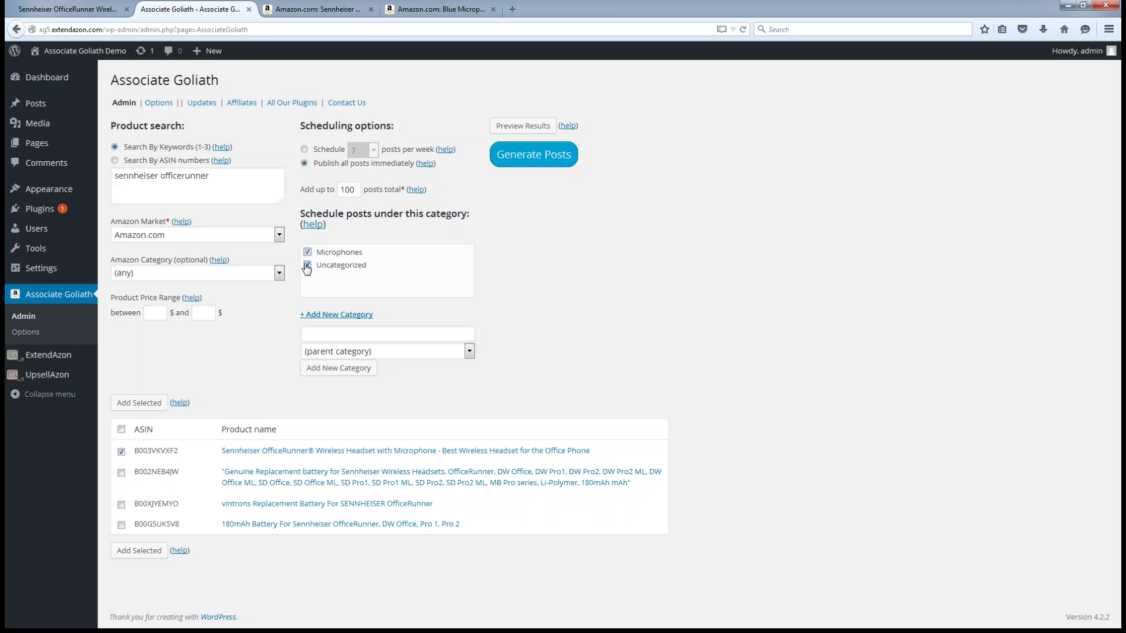
click(307, 265)
Step: Replace the 'sennheiser officerunner' keywords with ASIN B003VKVXF2 and search by ASIN numbers
double_click(152, 451)
key(ctrl+c)
triple_click(190, 183)
key(ctrl+v)
click(116, 161)
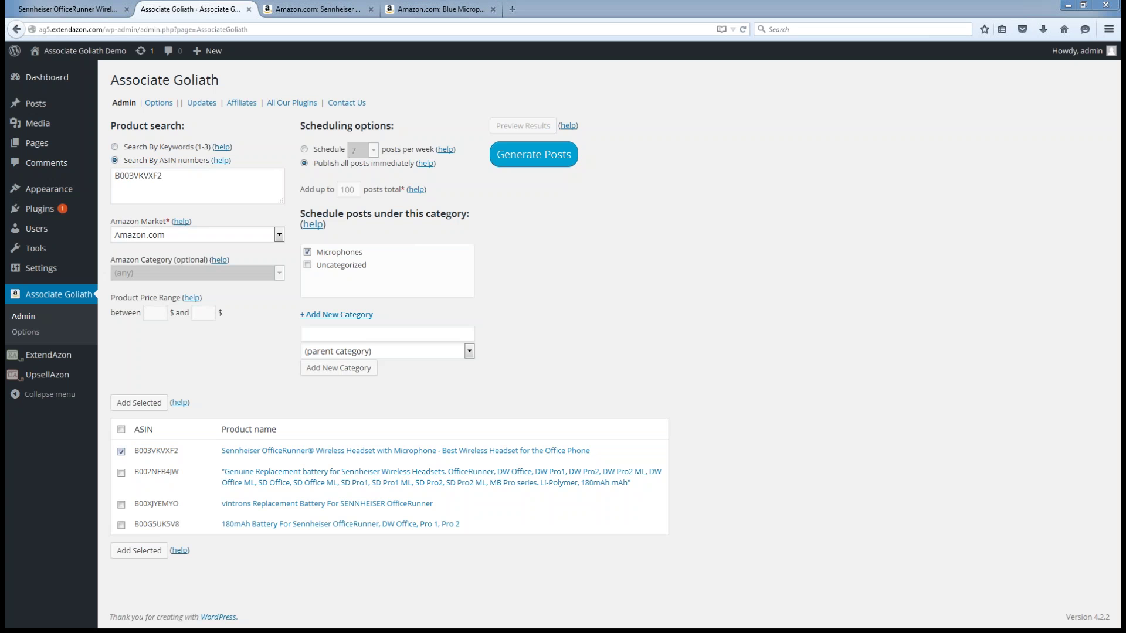
Step: Generate the post for B003VKVXF2, then go back to the Associate Goliath form
click(536, 158)
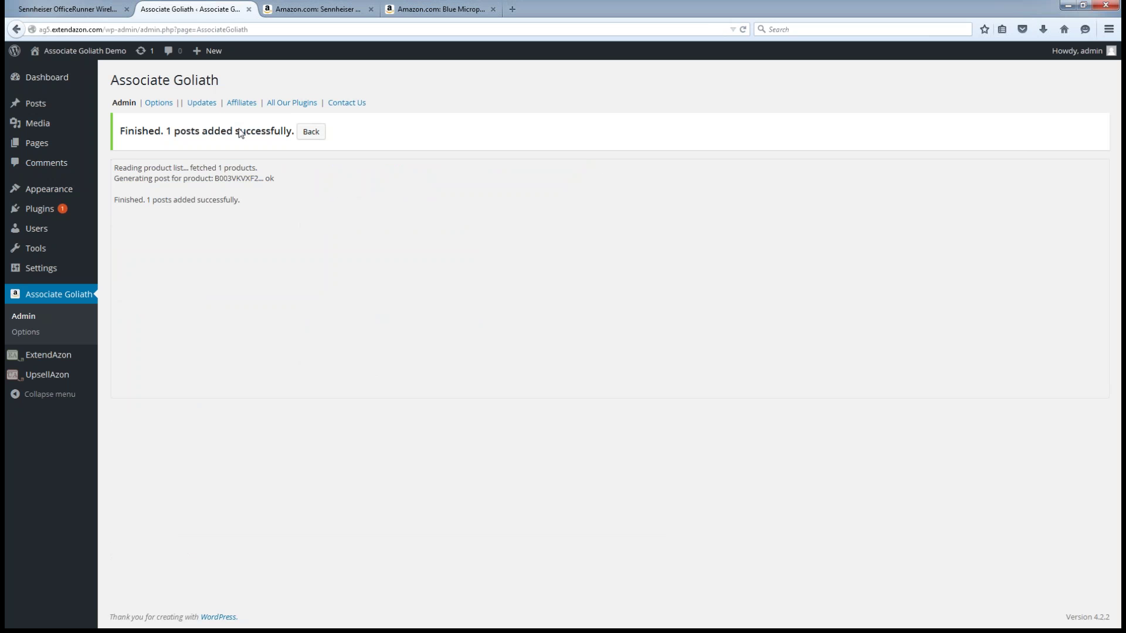
click(309, 133)
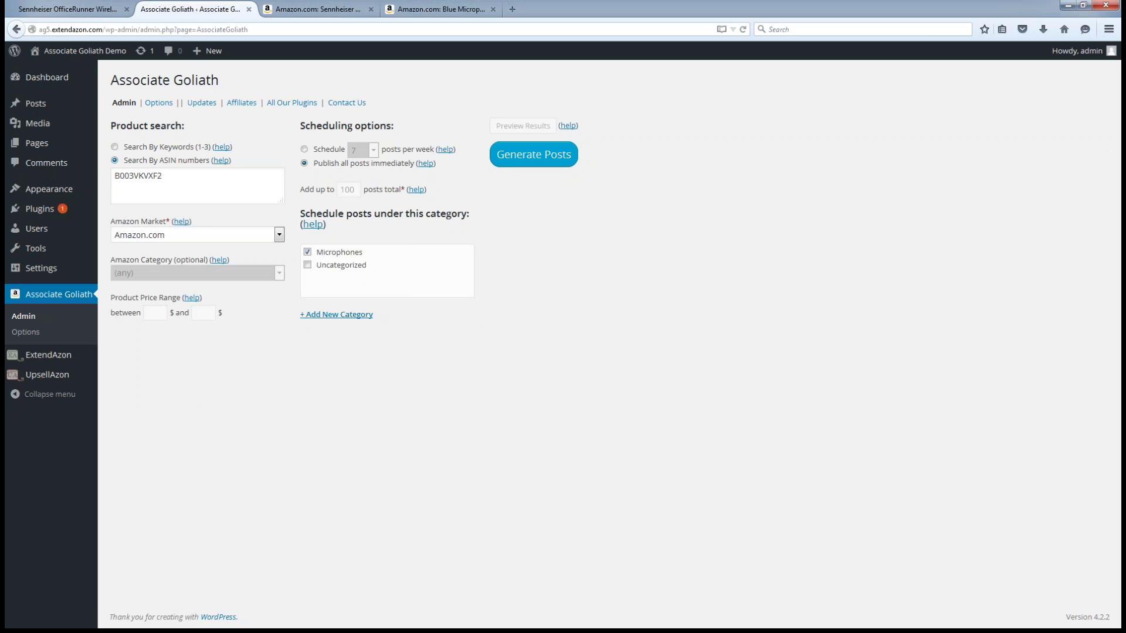
Step: Open the All Posts list in a new tab and switch to it
mouse_move(47, 106)
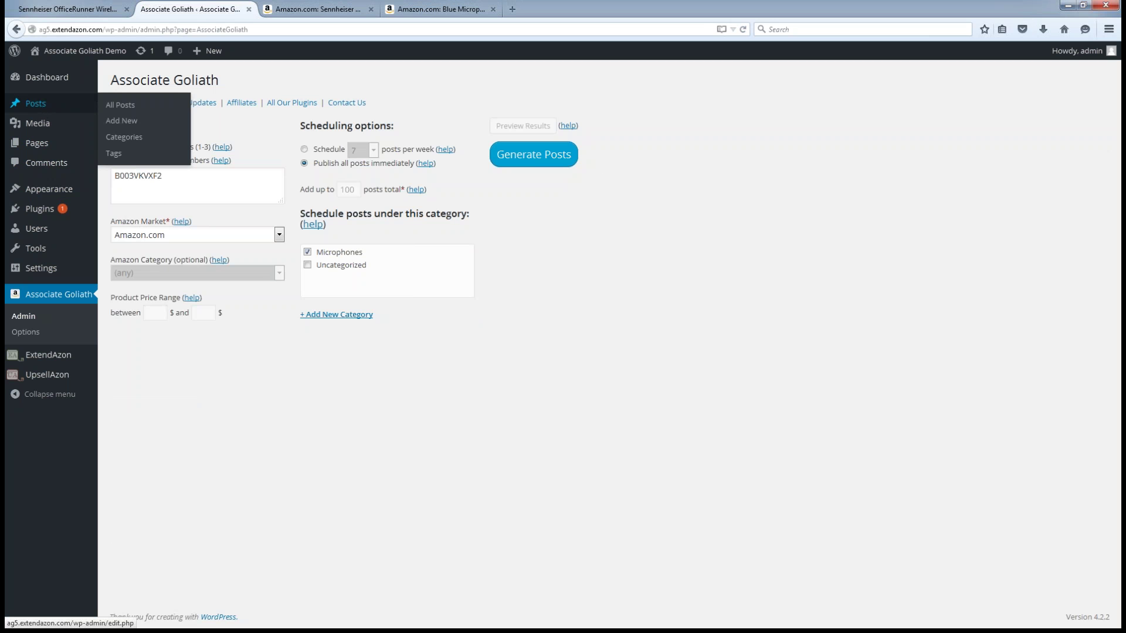
right_click(113, 107)
click(153, 114)
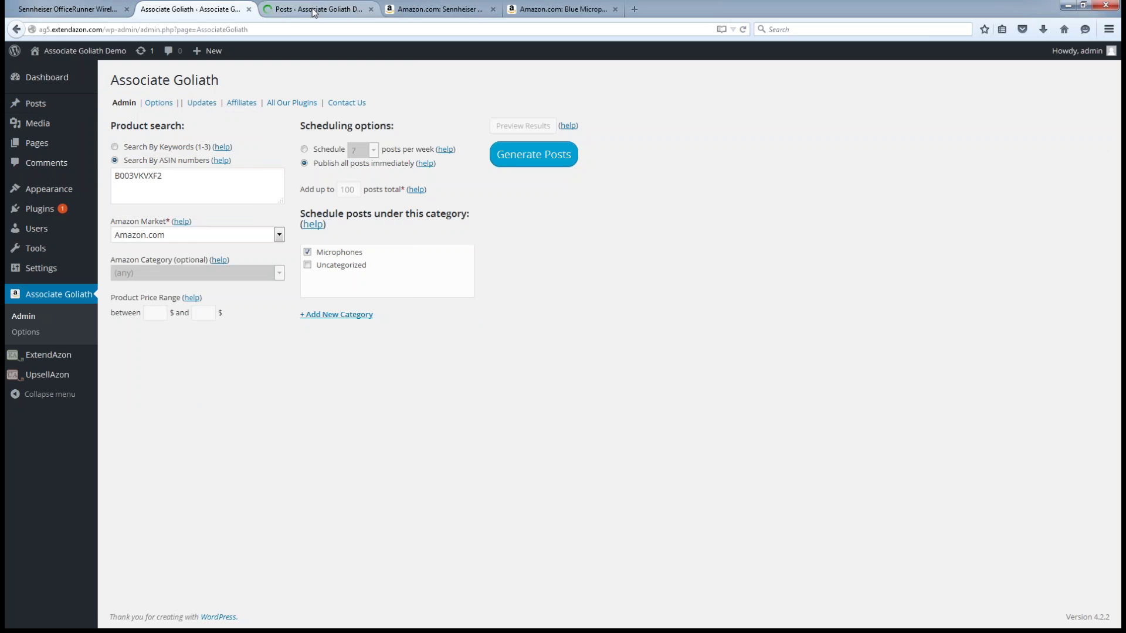
click(314, 10)
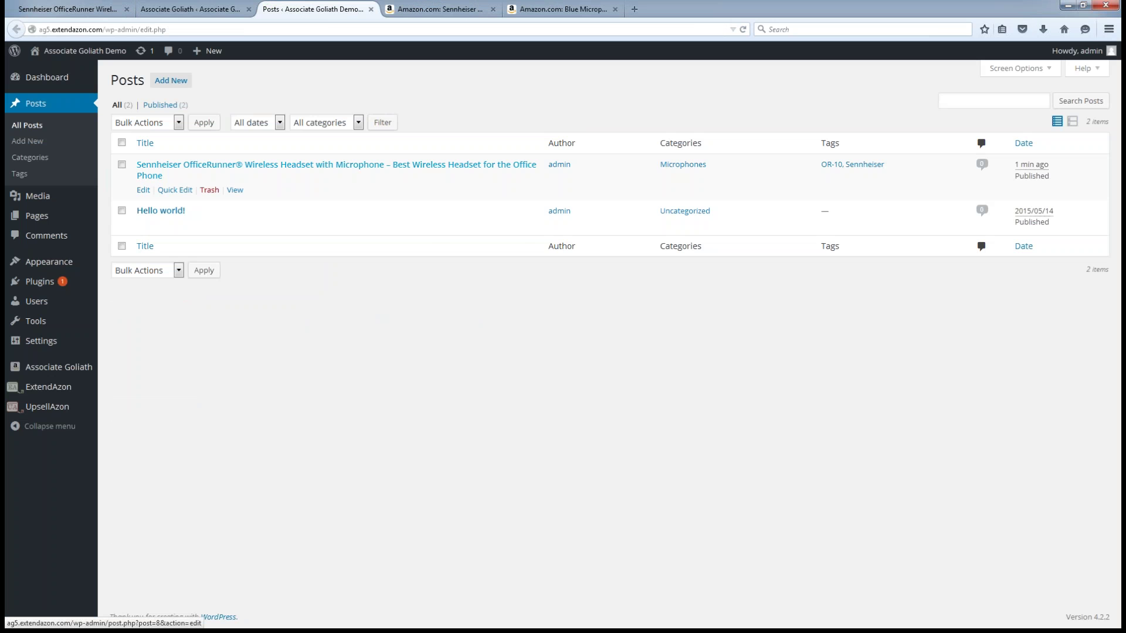
Step: Open the Sennheiser OfficeRunner post's live View page in a new tab and switch to it
right_click(235, 190)
click(264, 198)
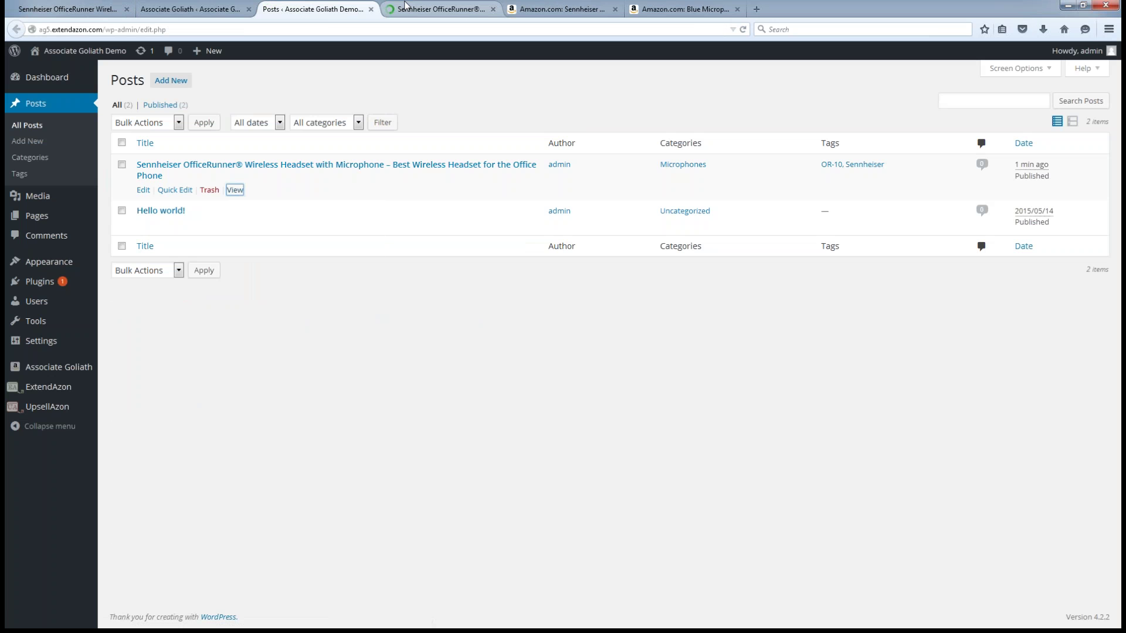
click(425, 11)
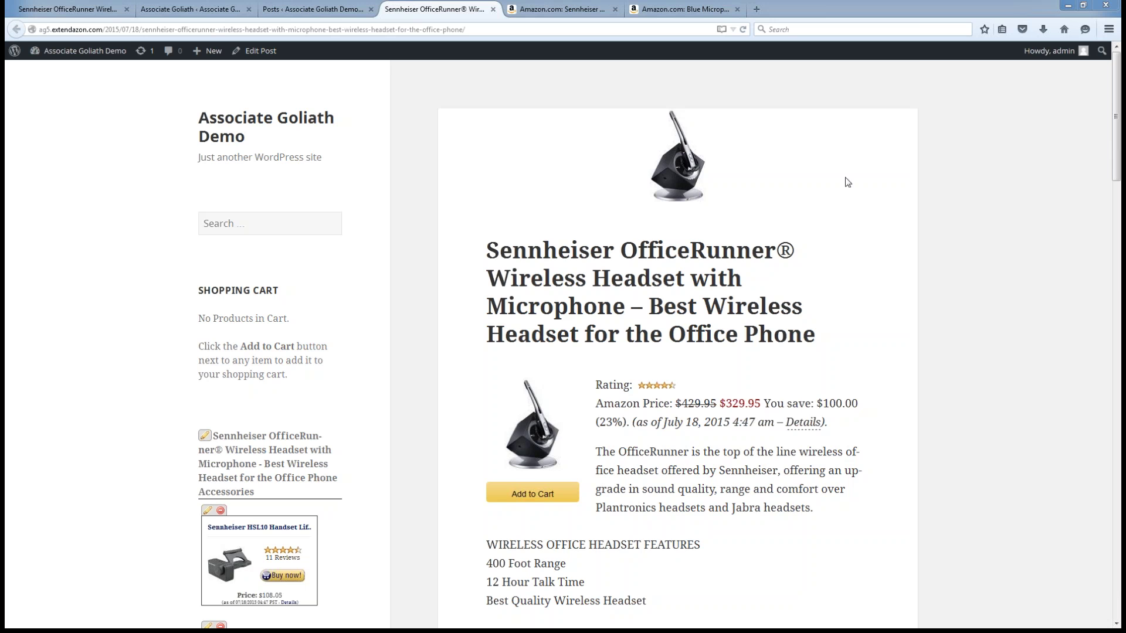
scroll(944, 258, down, 7)
scroll(926, 314, down, 12)
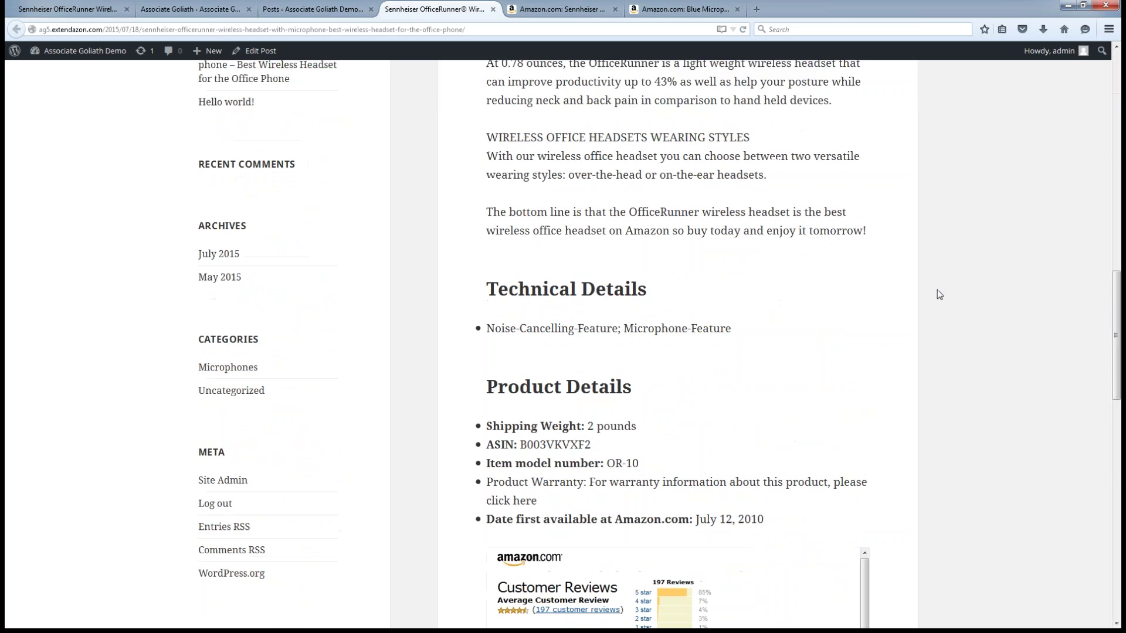
scroll(925, 314, up, 7)
scroll(925, 314, up, 10)
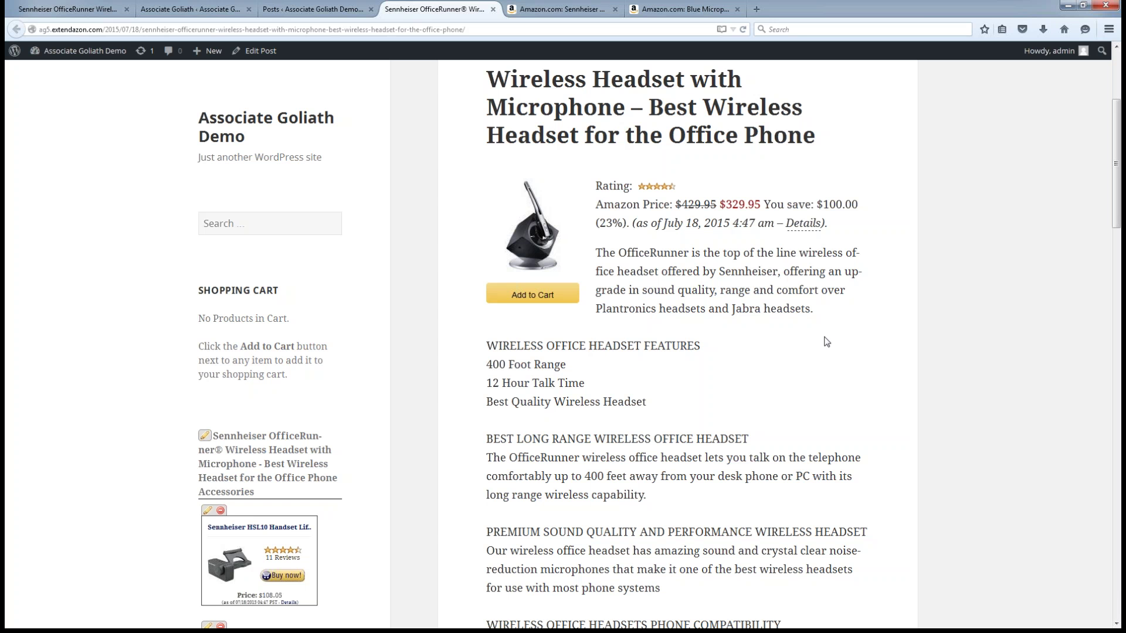
Step: Scroll up the live headset post to its $329.95 price and $100.00 (23%) saving
scroll(967, 358, up, 3)
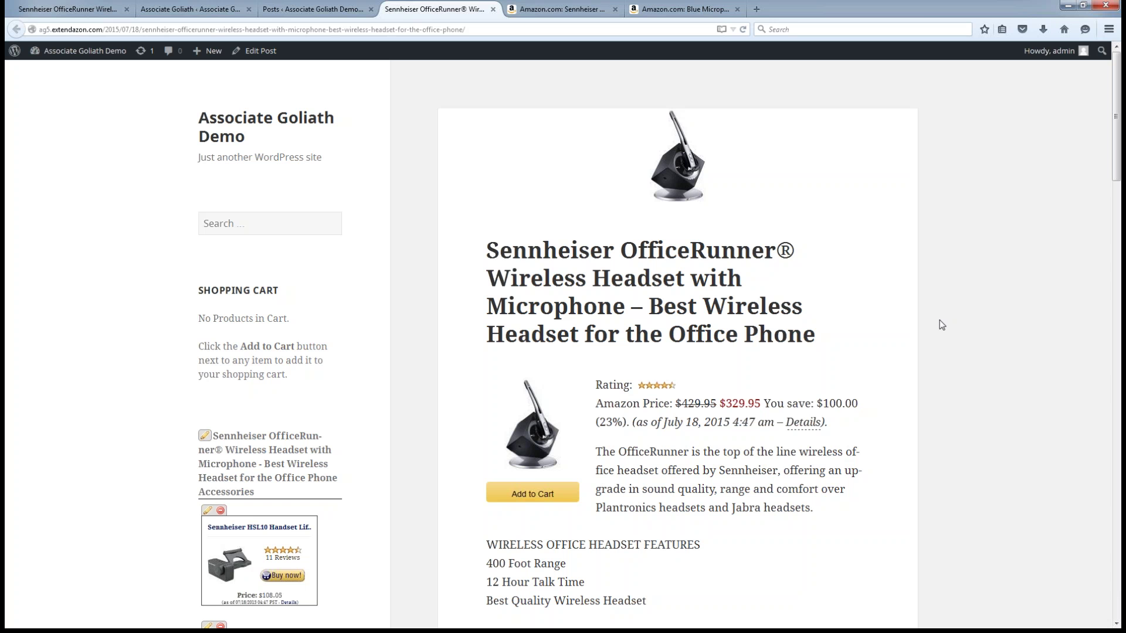
Step: Return to the admin Posts list showing the OfficeRunner post under Microphones
click(204, 434)
click(316, 9)
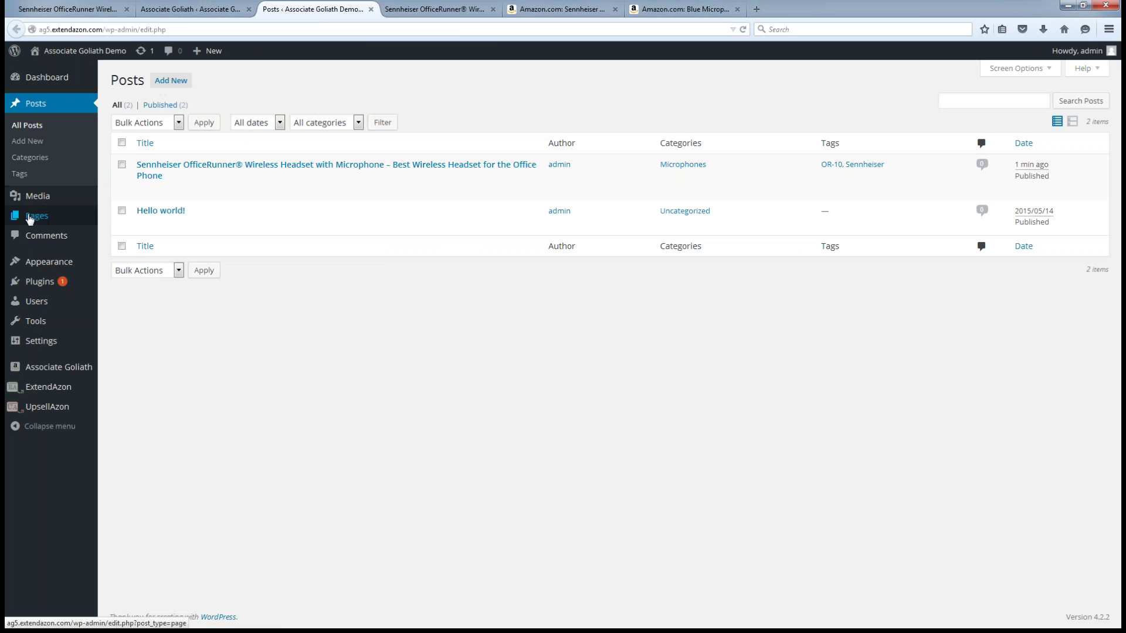
mouse_move(39, 220)
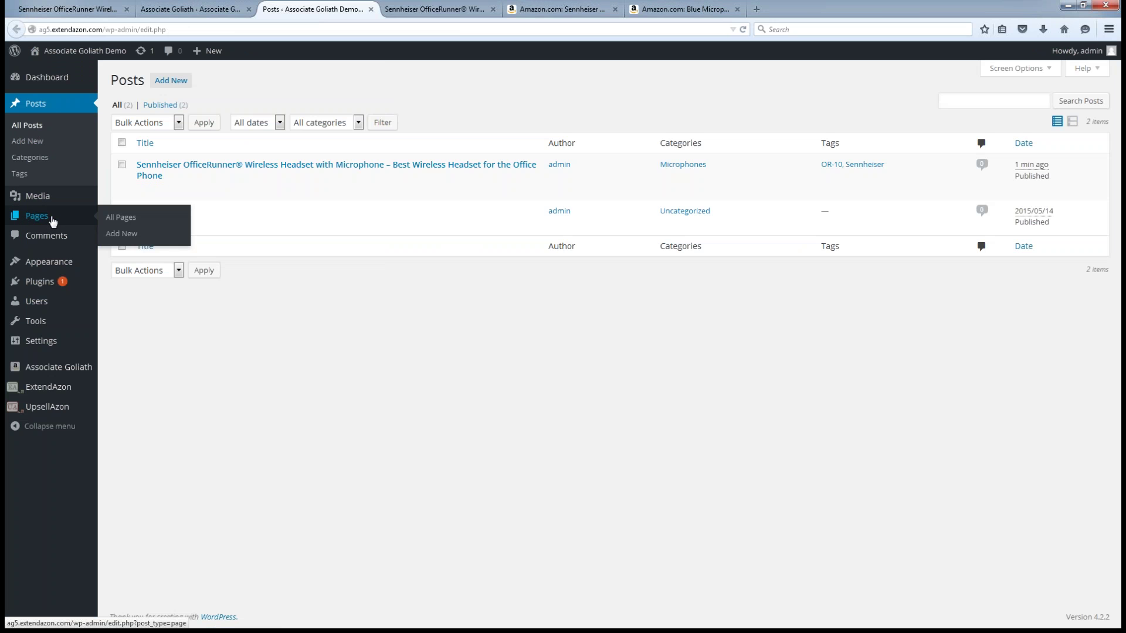